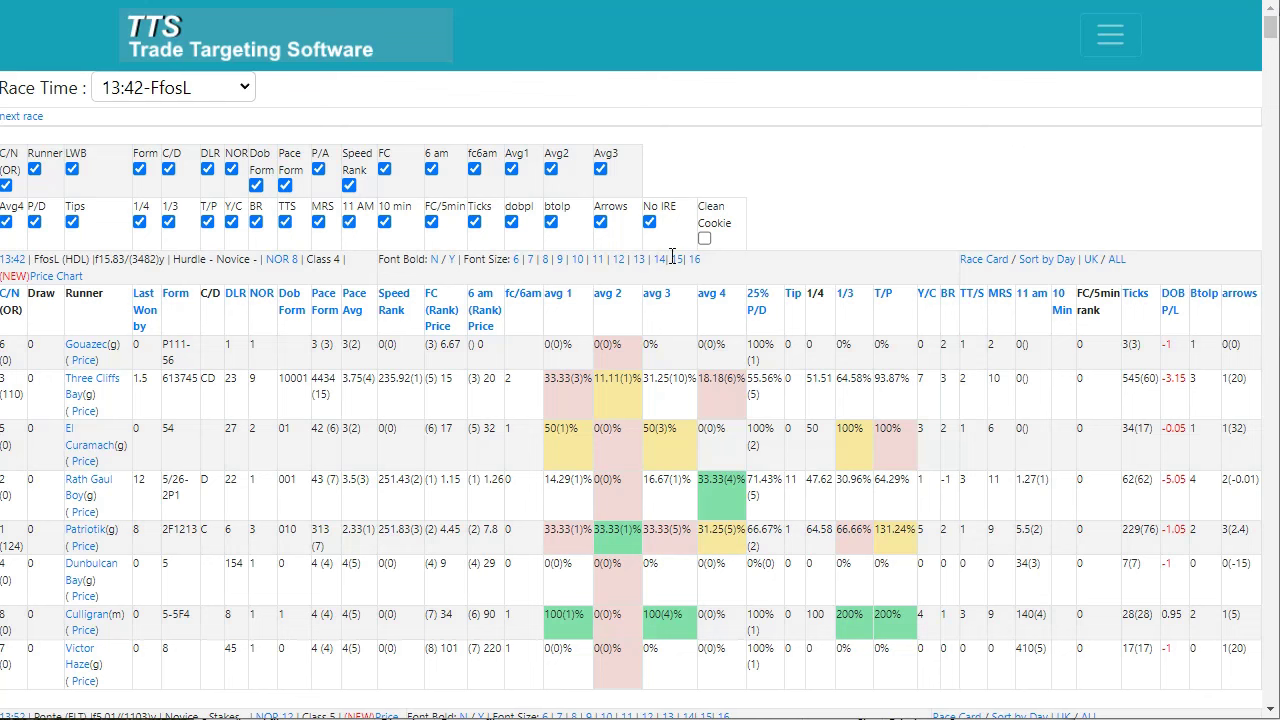
Rank the runners by Tip and sort that ranking across the whole day's races
click(795, 301)
scroll(788, 323, down, 2)
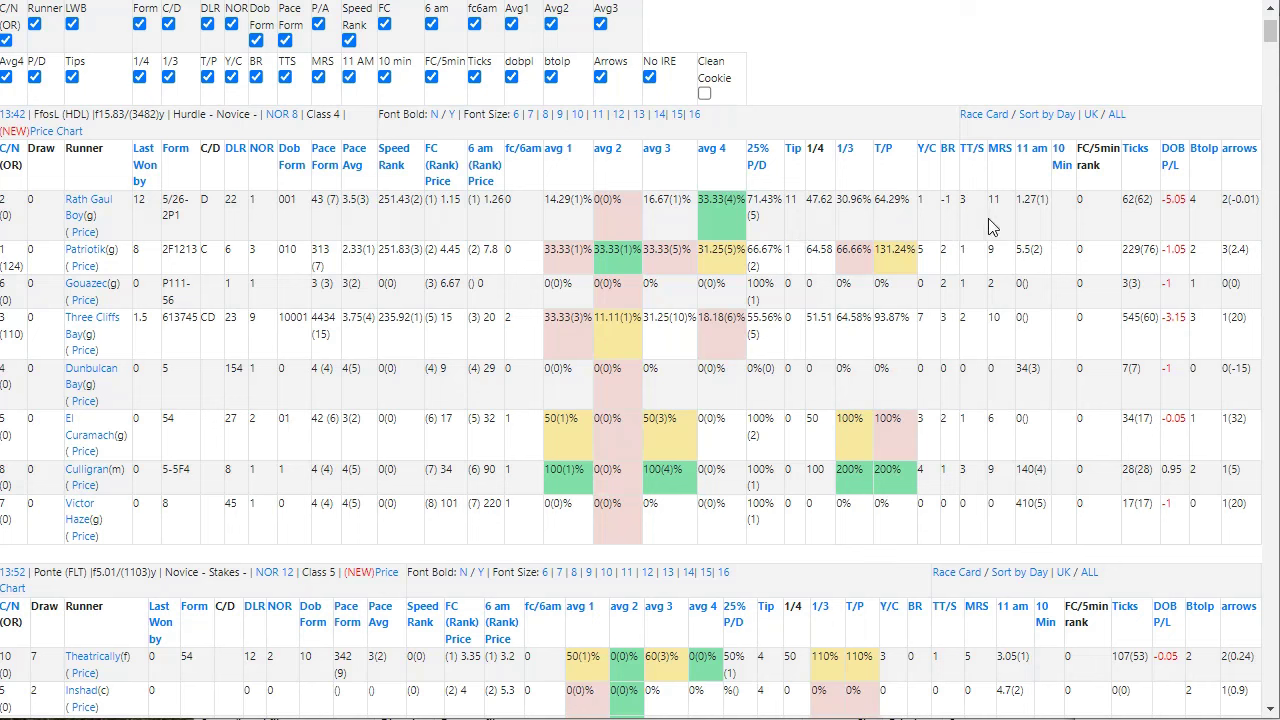
click(1040, 117)
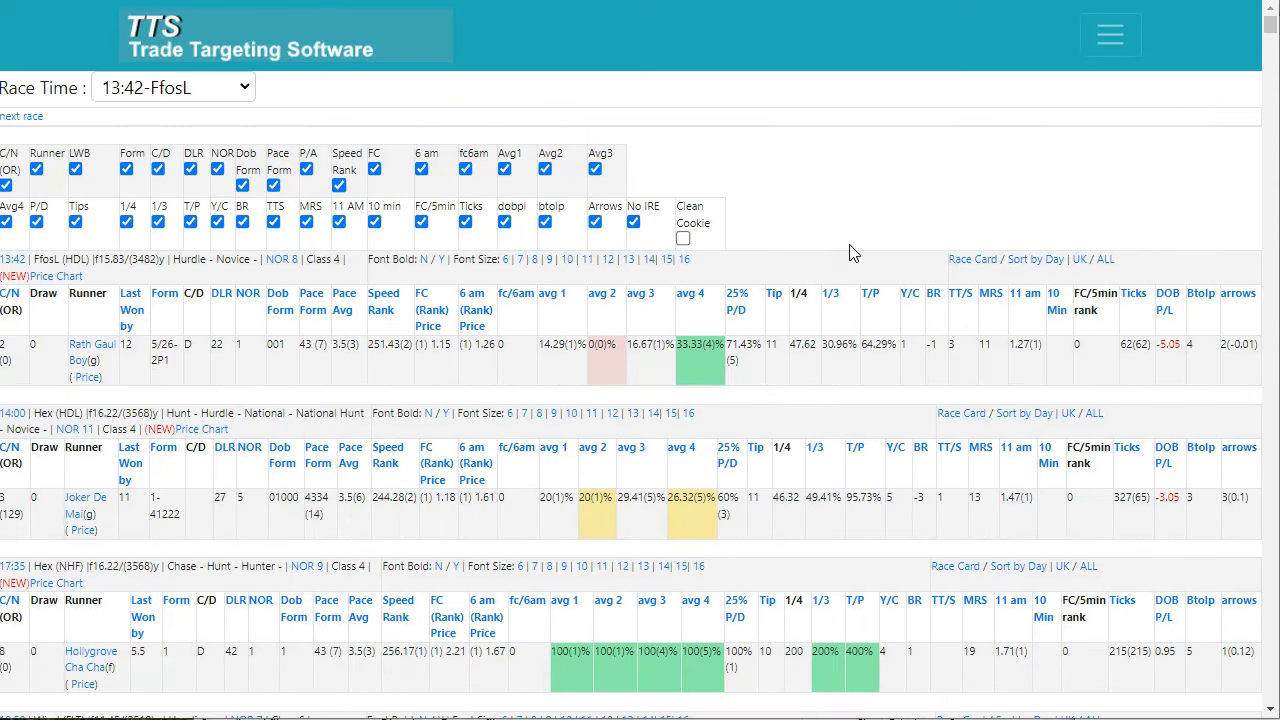
scroll(760, 335, down, 2)
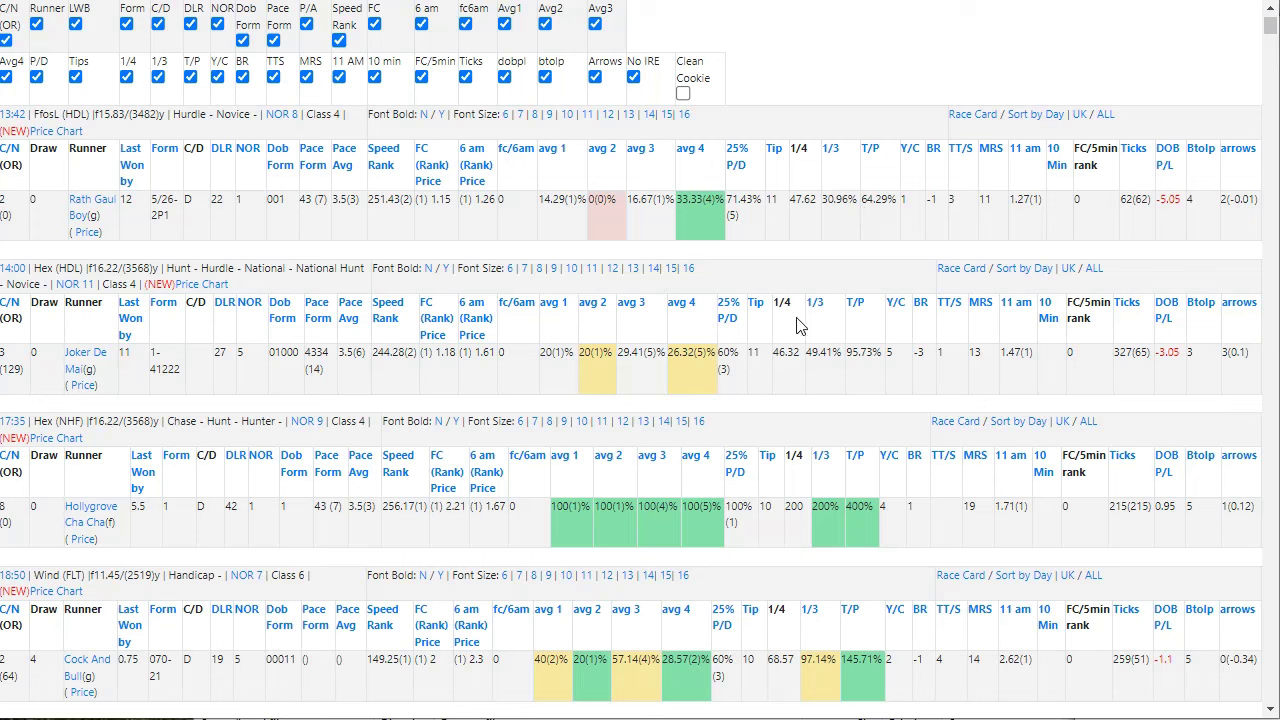
Copy the runner name Rath Gaul Boy and record it in Notepad as "13:42 Ffosl Rath Gaul Boy", leaving out the gender suffix
drag(112, 222, 74, 196)
key(ctrl+c)
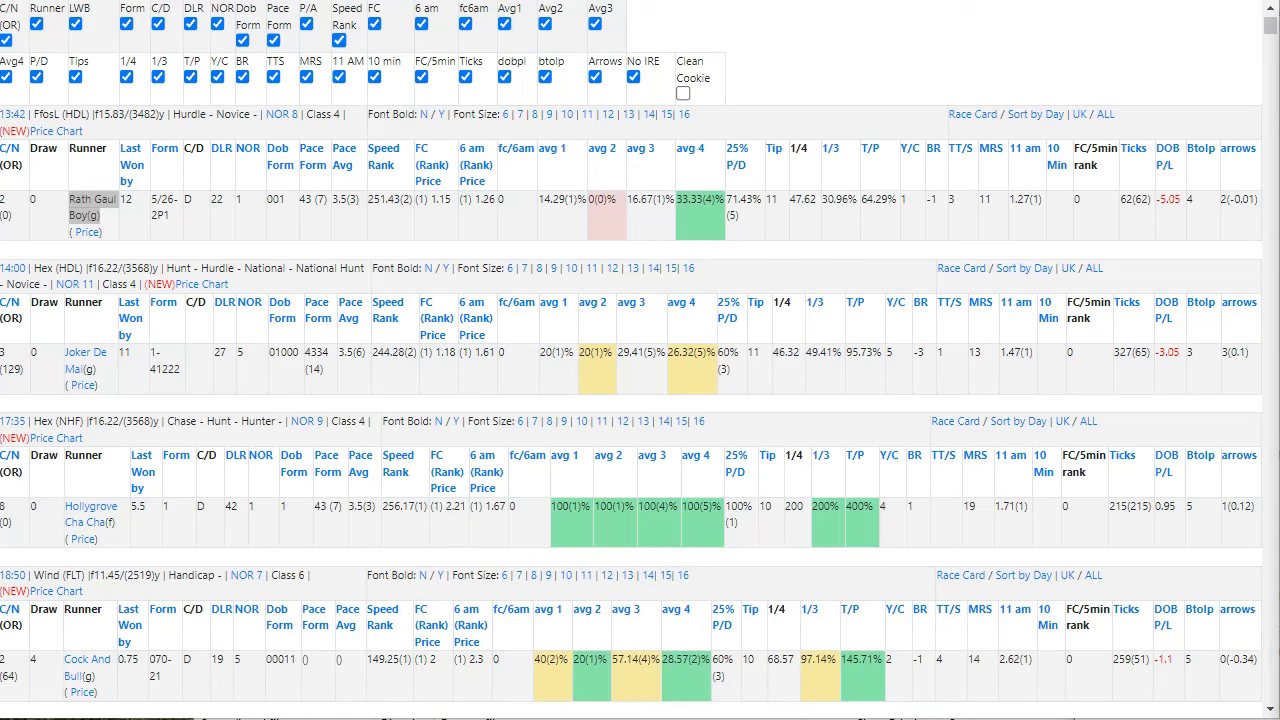
drag(1279, 50, 961, 87)
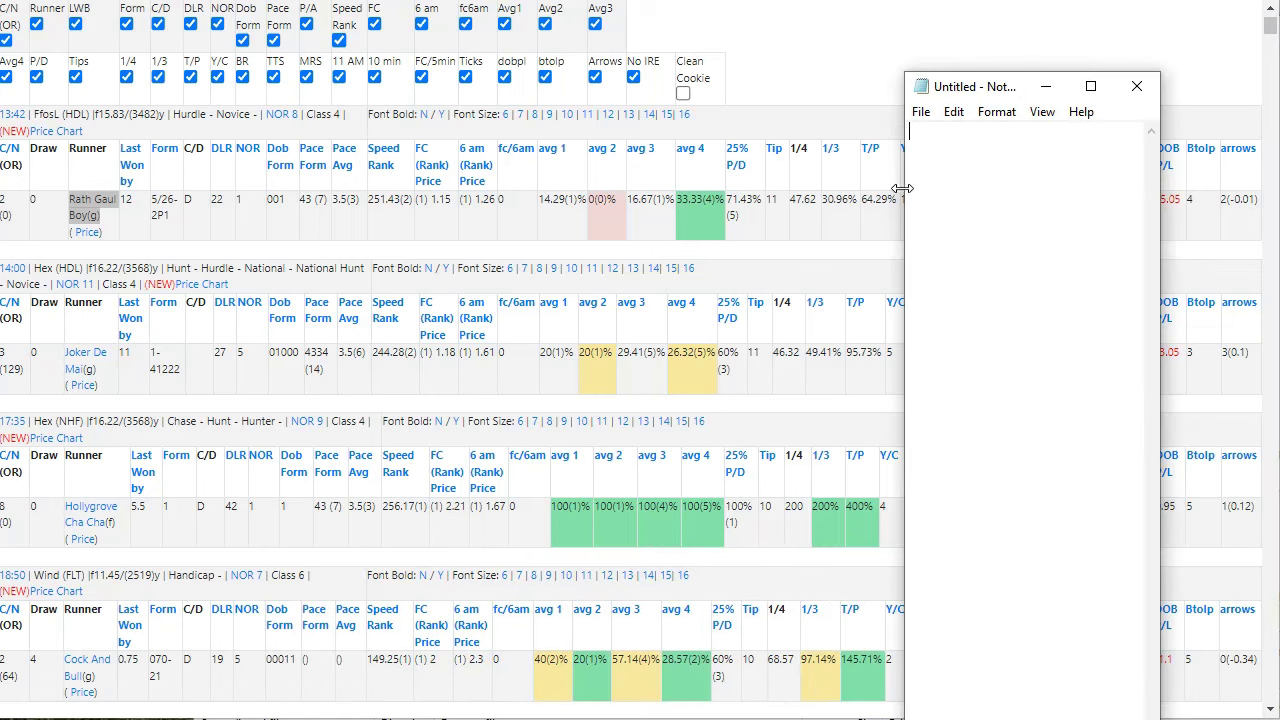
drag(902, 188, 848, 191)
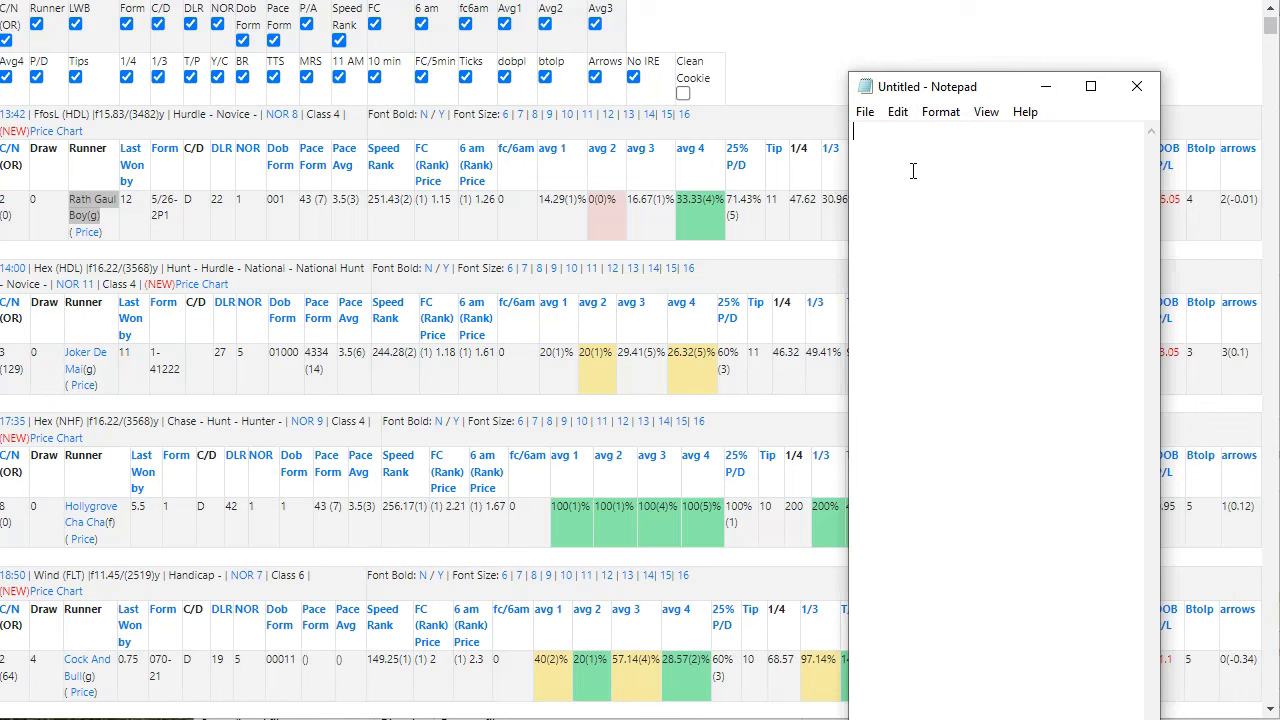
text(13:42 Ff)
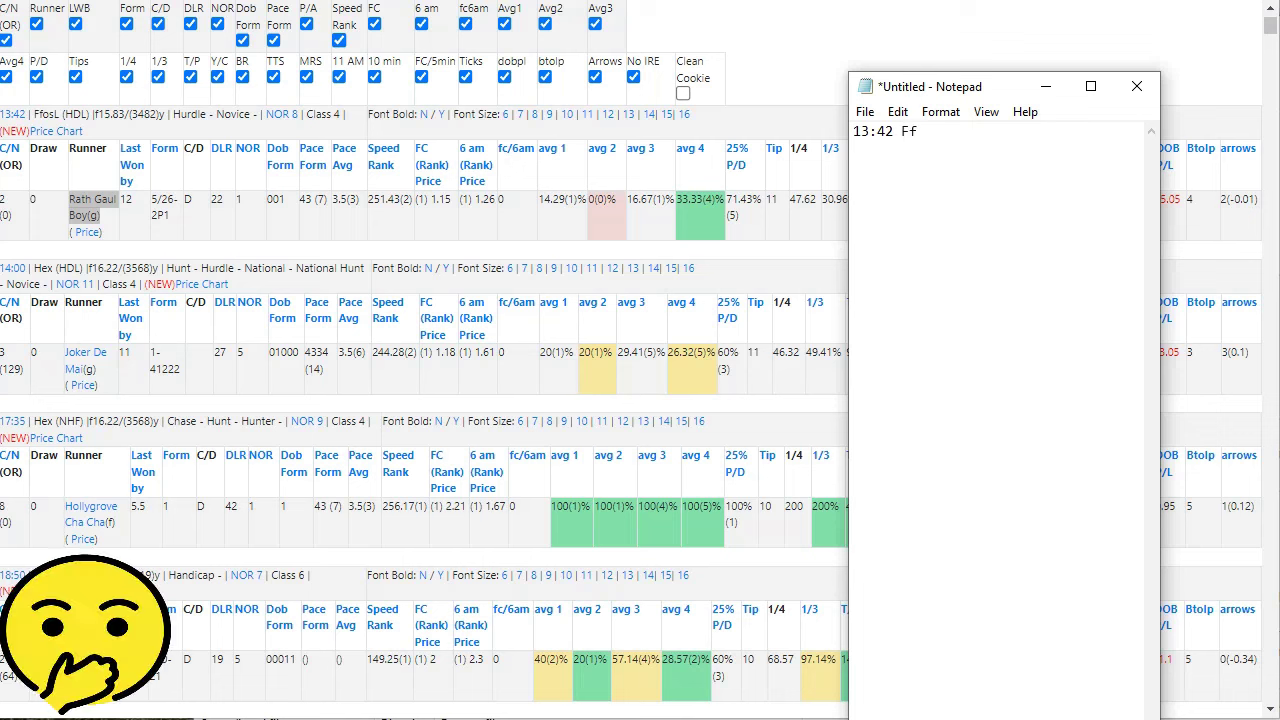
text(osl)
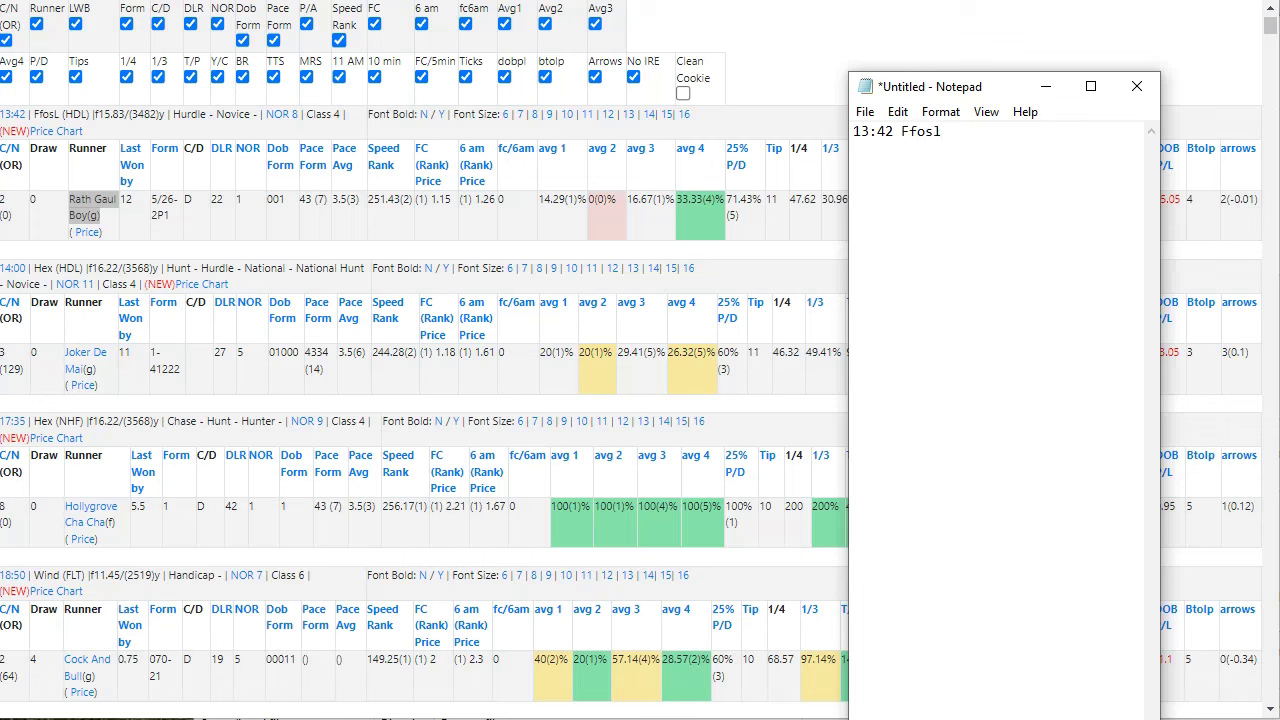
key(ctrl+v)
key(BackSpace)
key(BackSpace)
drag(972, 89, 1279, 120)
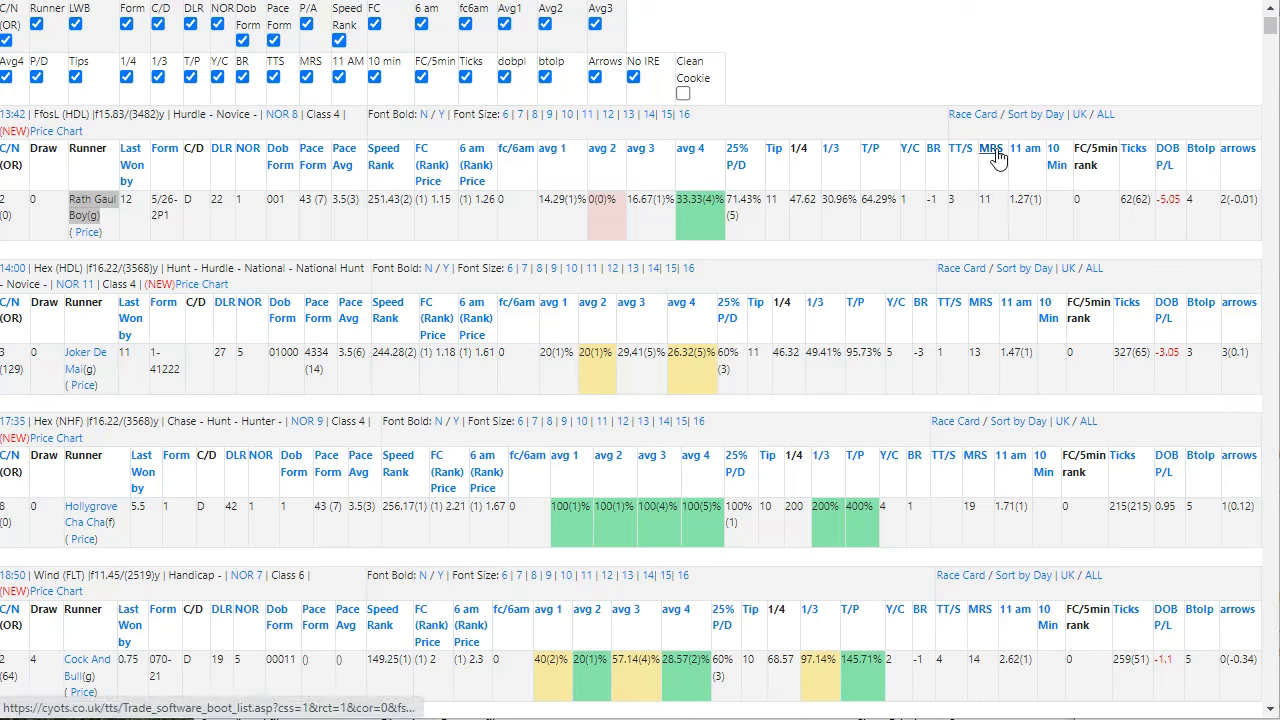
Return to the race table and sort the day's runners by MRS
key(alt+Tab)
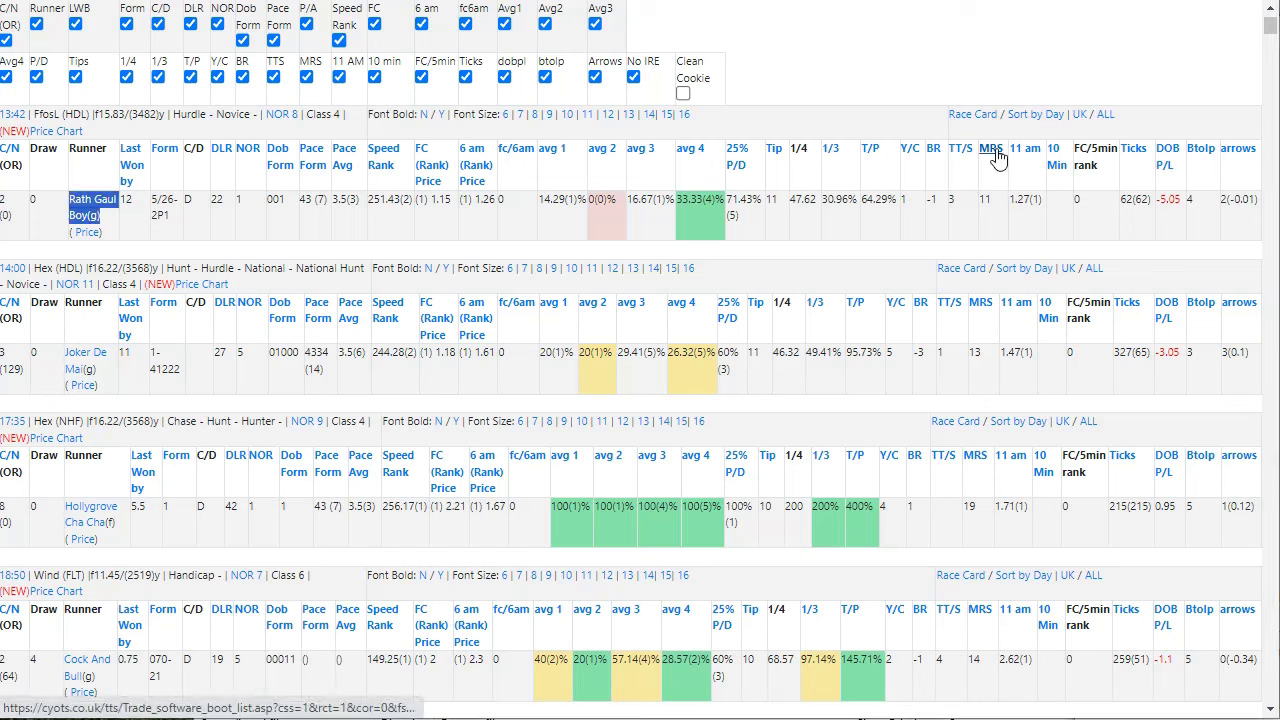
click(992, 265)
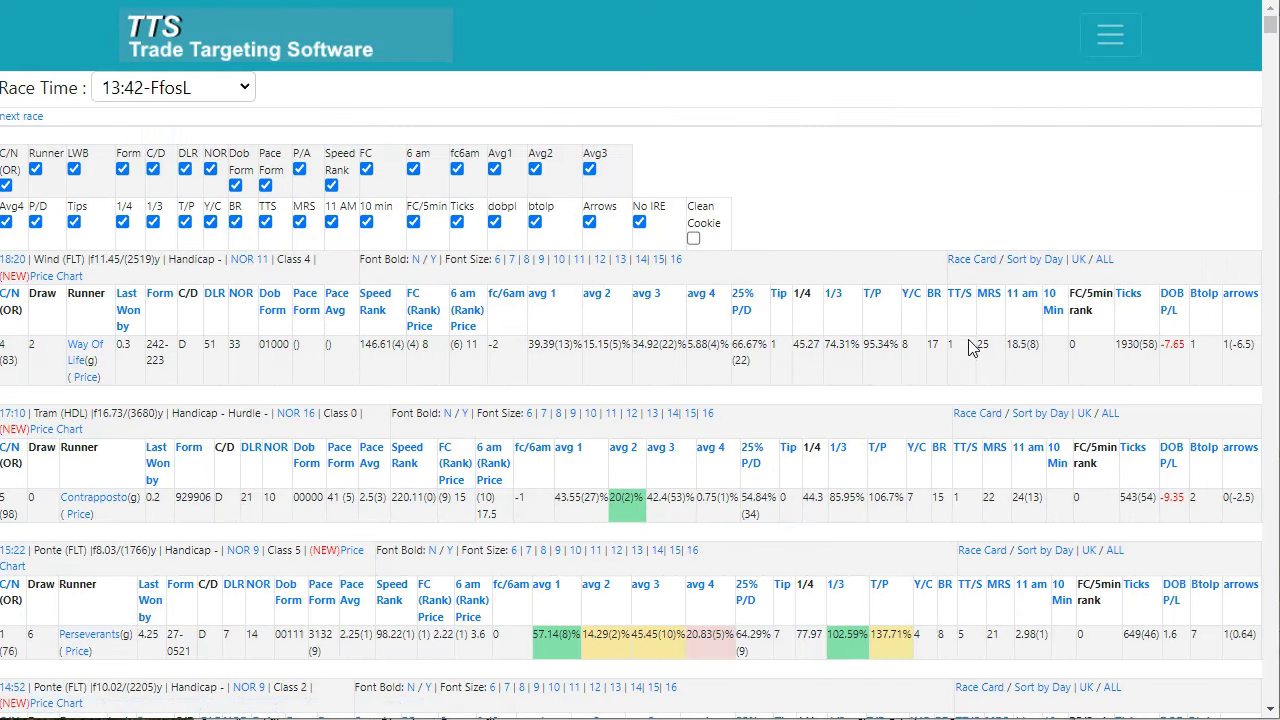
scroll(997, 318, down, 2)
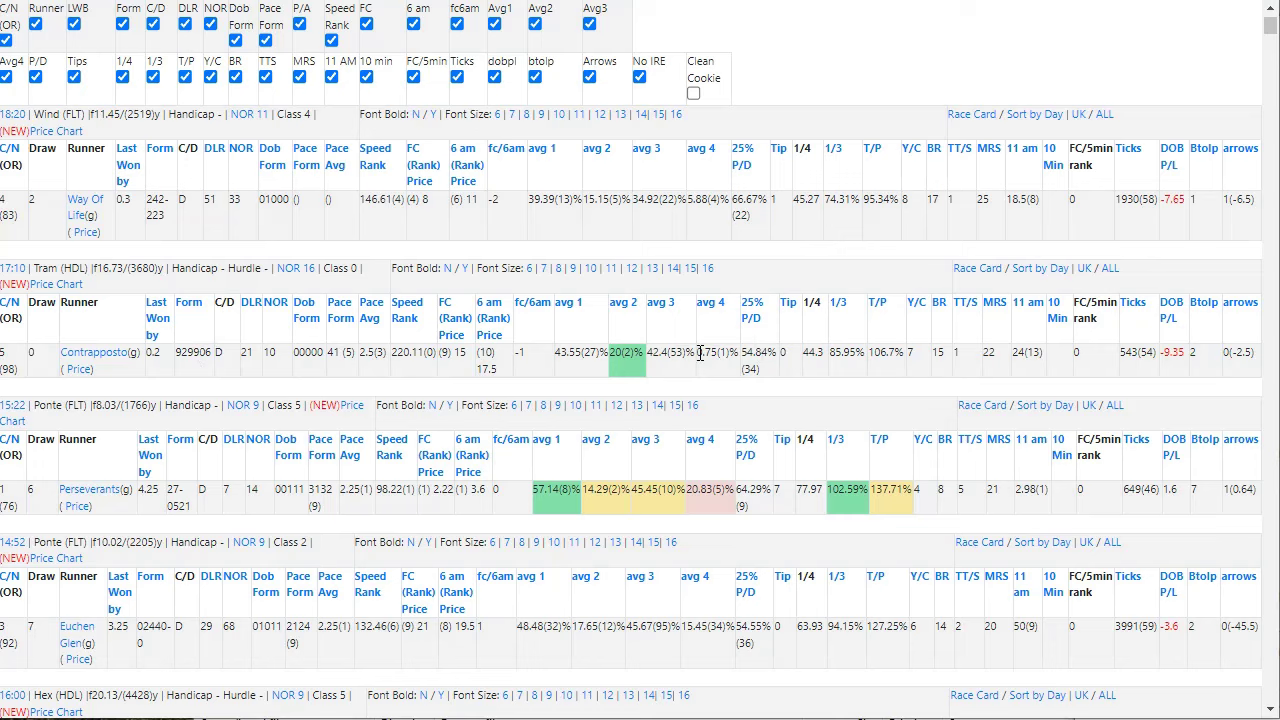
Go through the MRS-ranked runners, select Perseverants and record it in the notes as "15:22 Ponte Perseverants"
scroll(600, 365, down, 1)
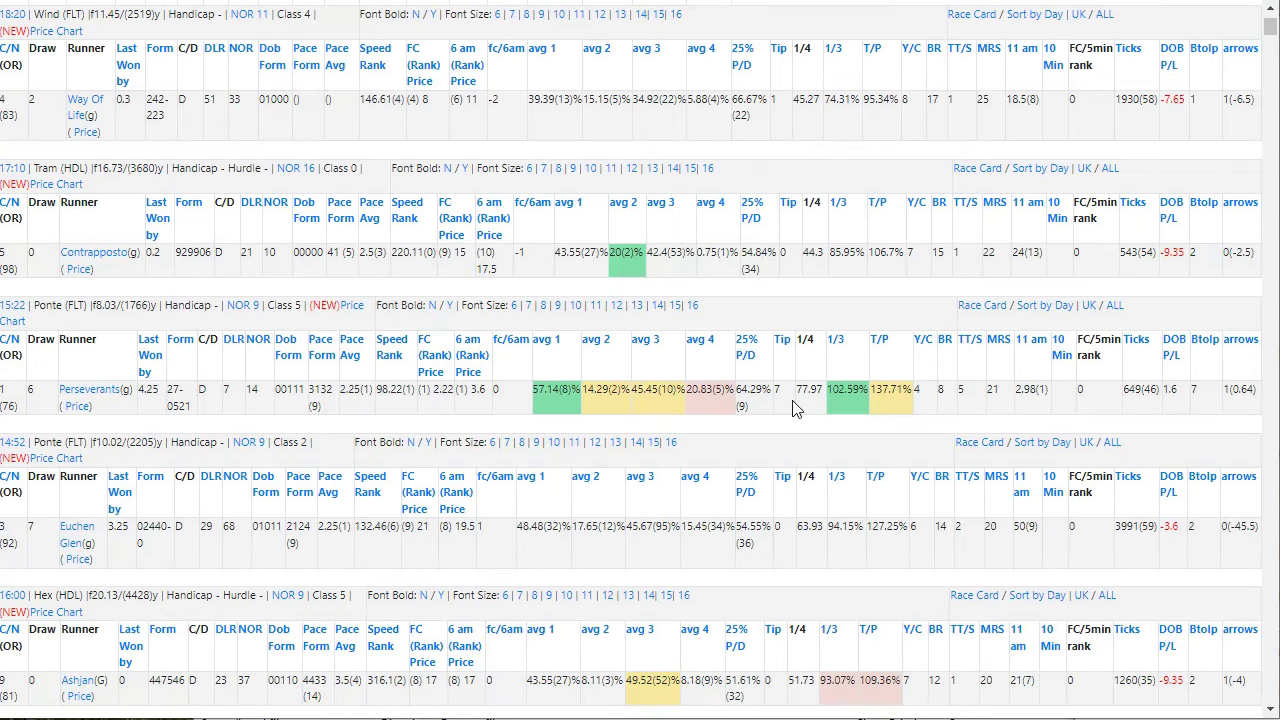
scroll(829, 400, down, 3)
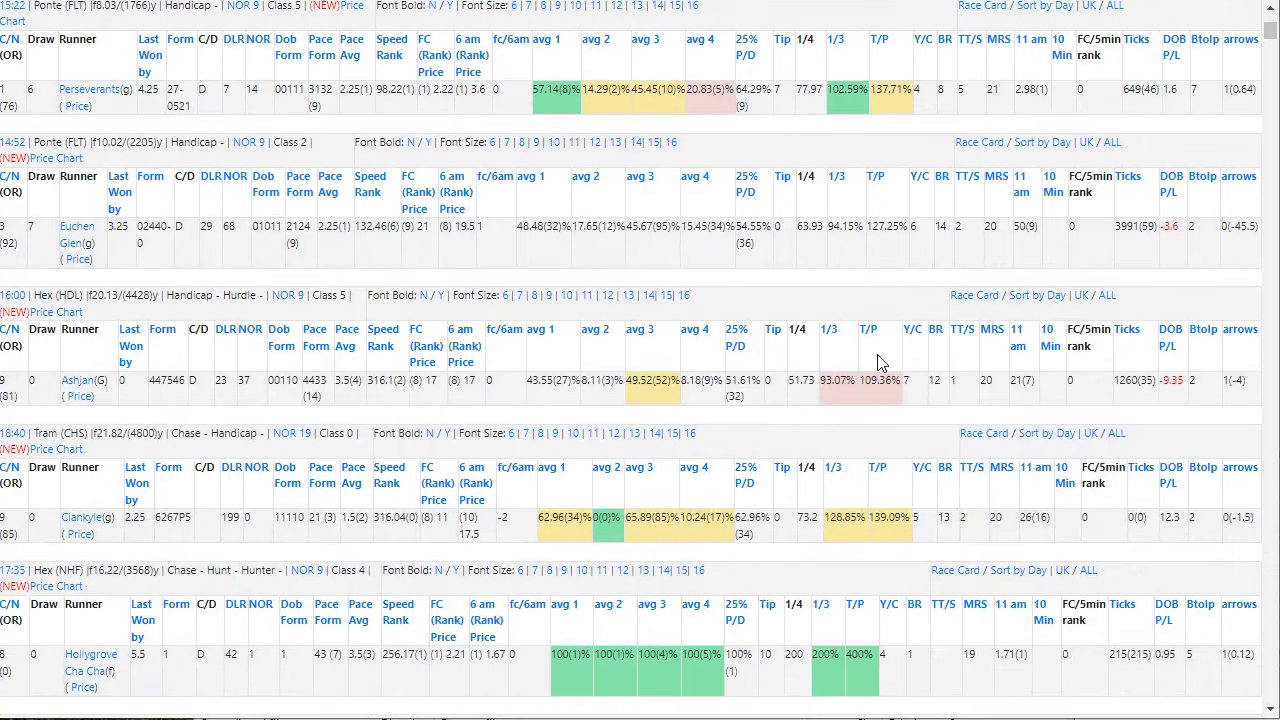
scroll(857, 206, down, 2)
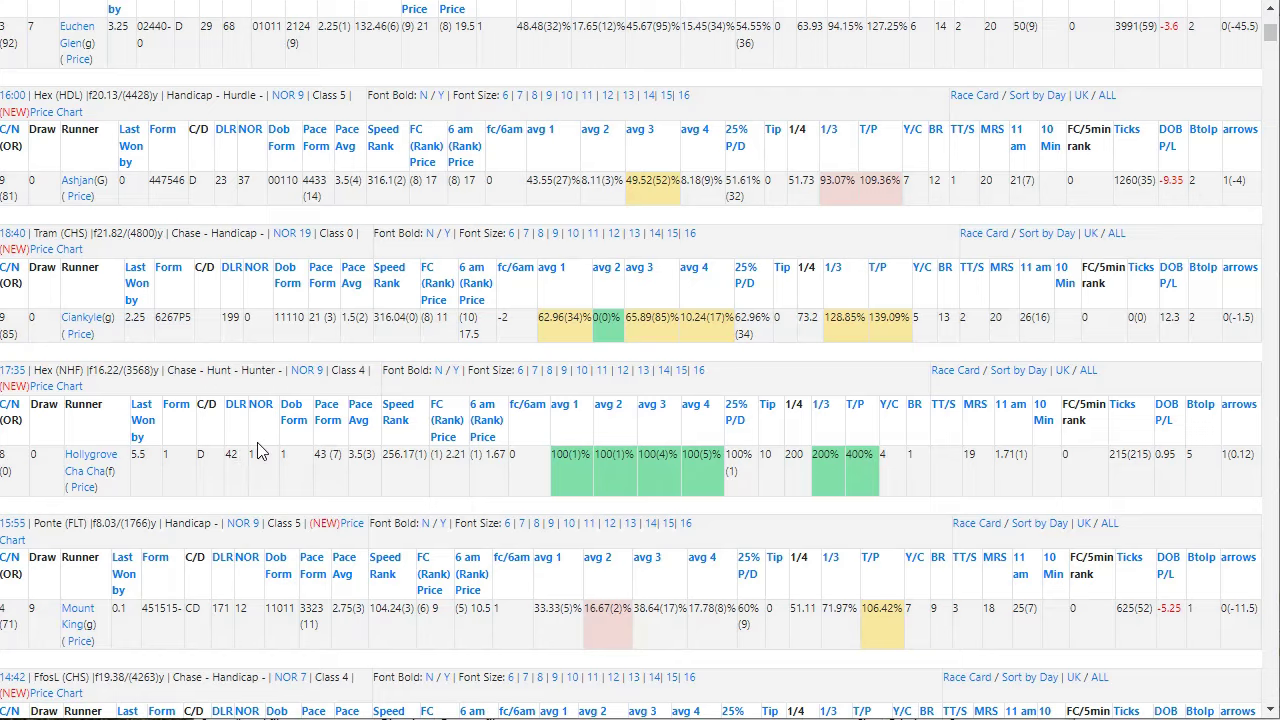
scroll(262, 450, down, 3)
scroll(259, 449, down, 10)
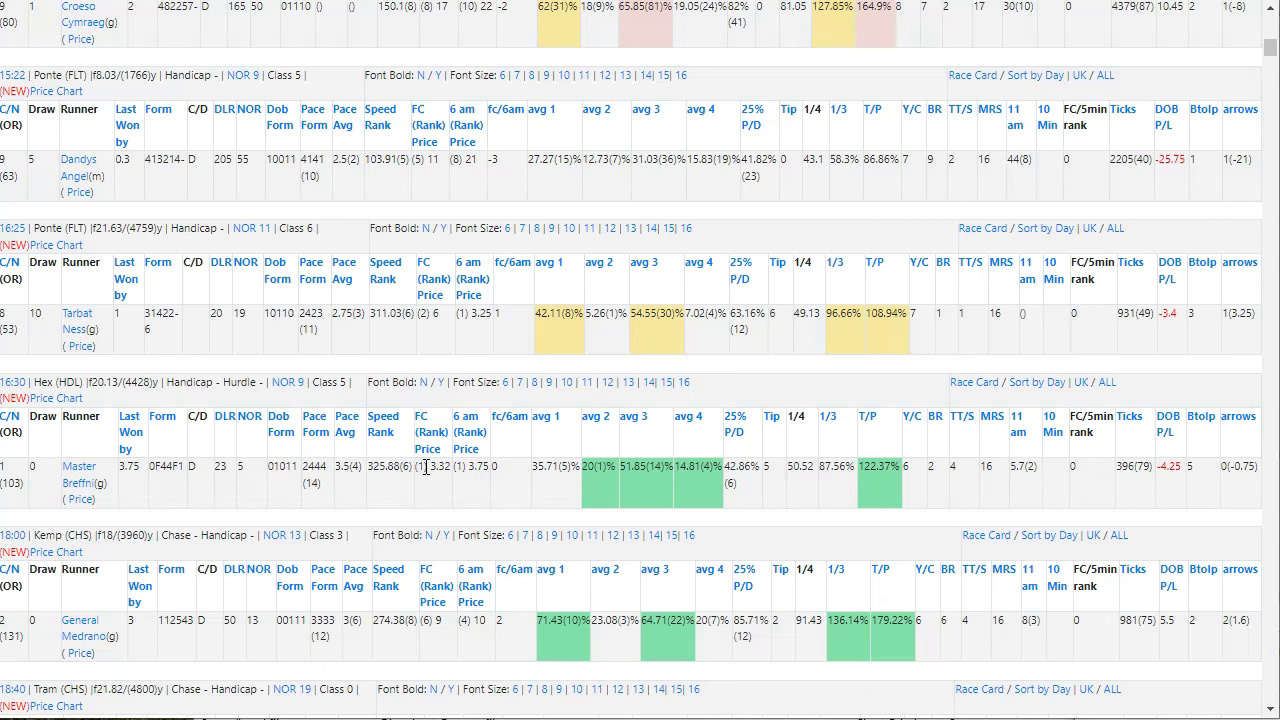
scroll(425, 467, down, 7)
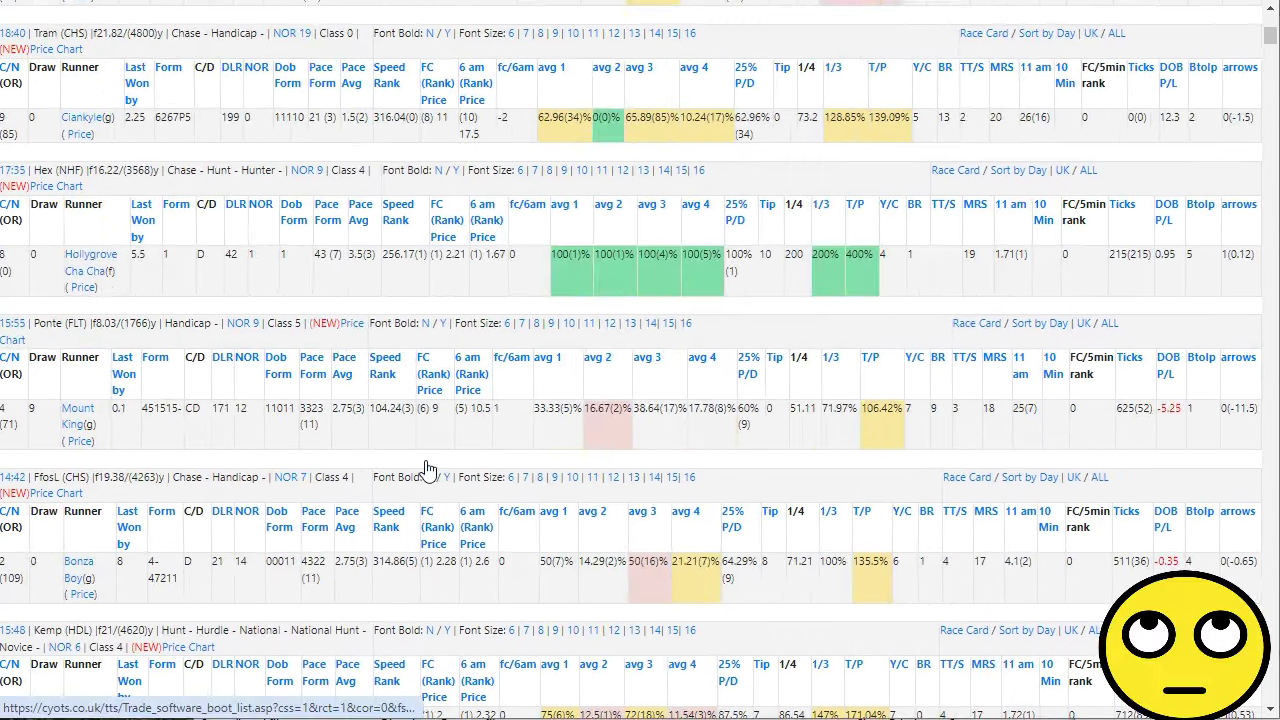
scroll(425, 467, up, 1)
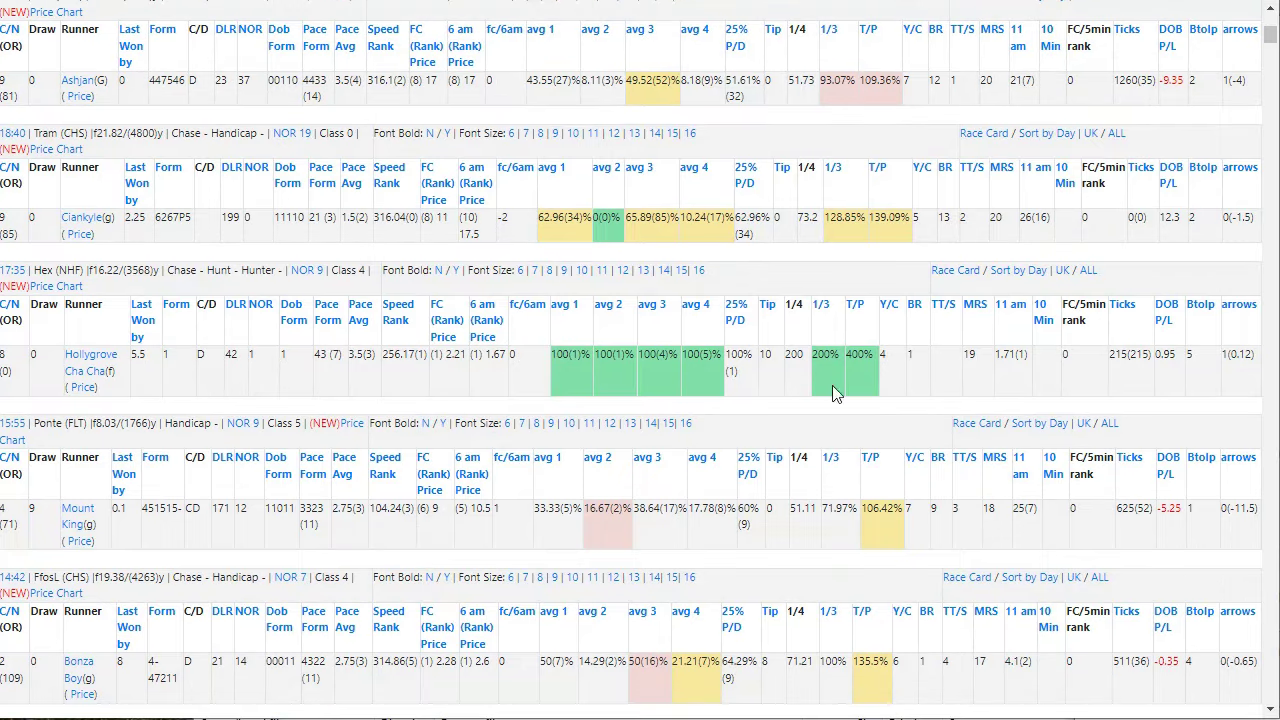
scroll(995, 365, up, 1)
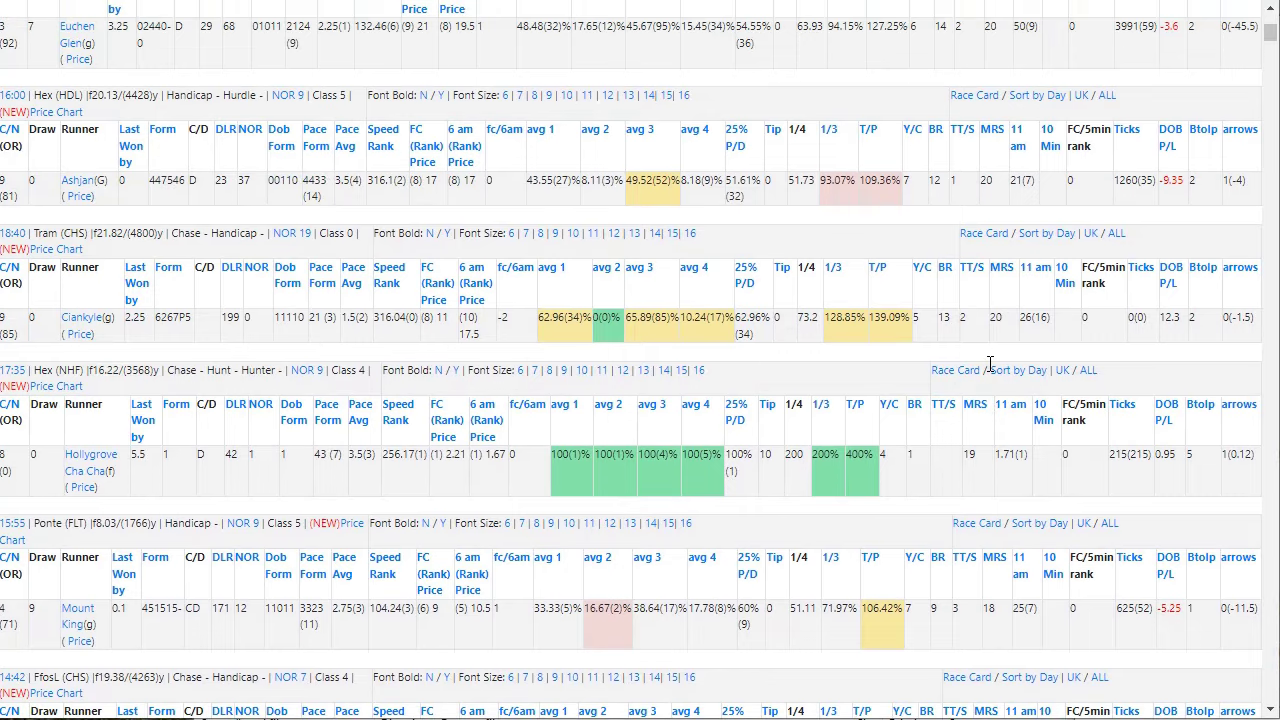
scroll(990, 366, up, 4)
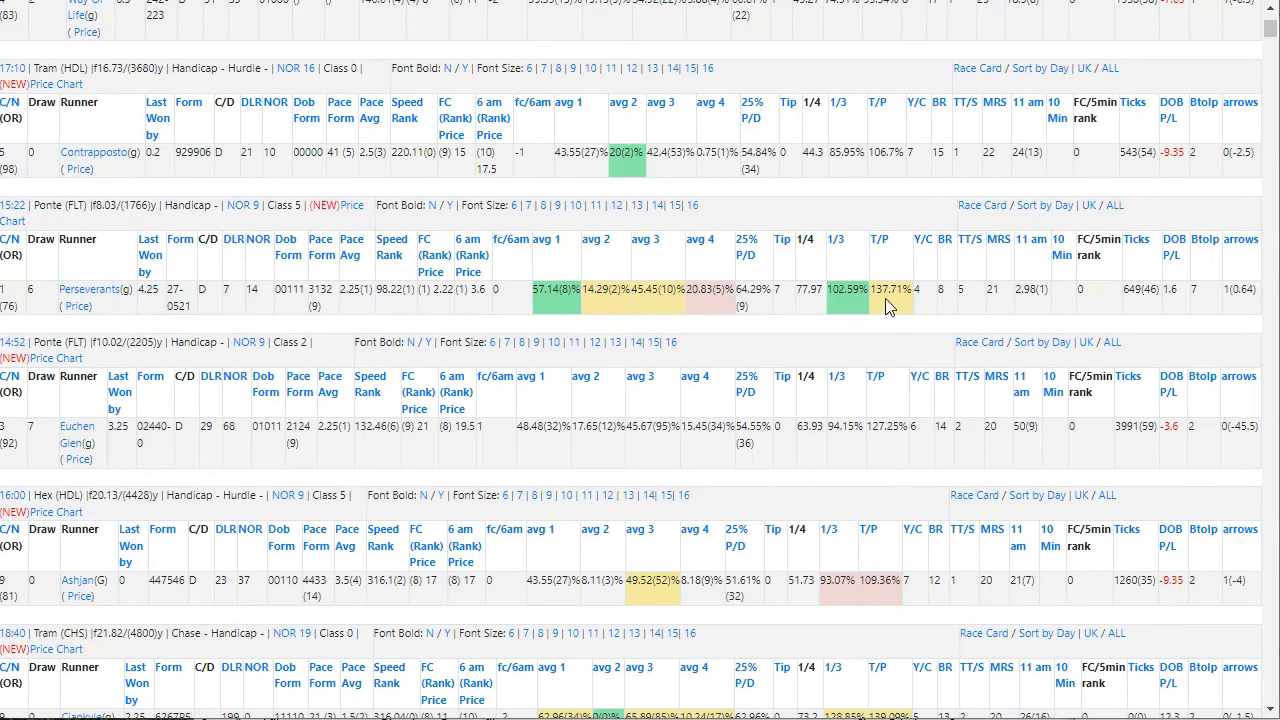
scroll(660, 332, up, 1)
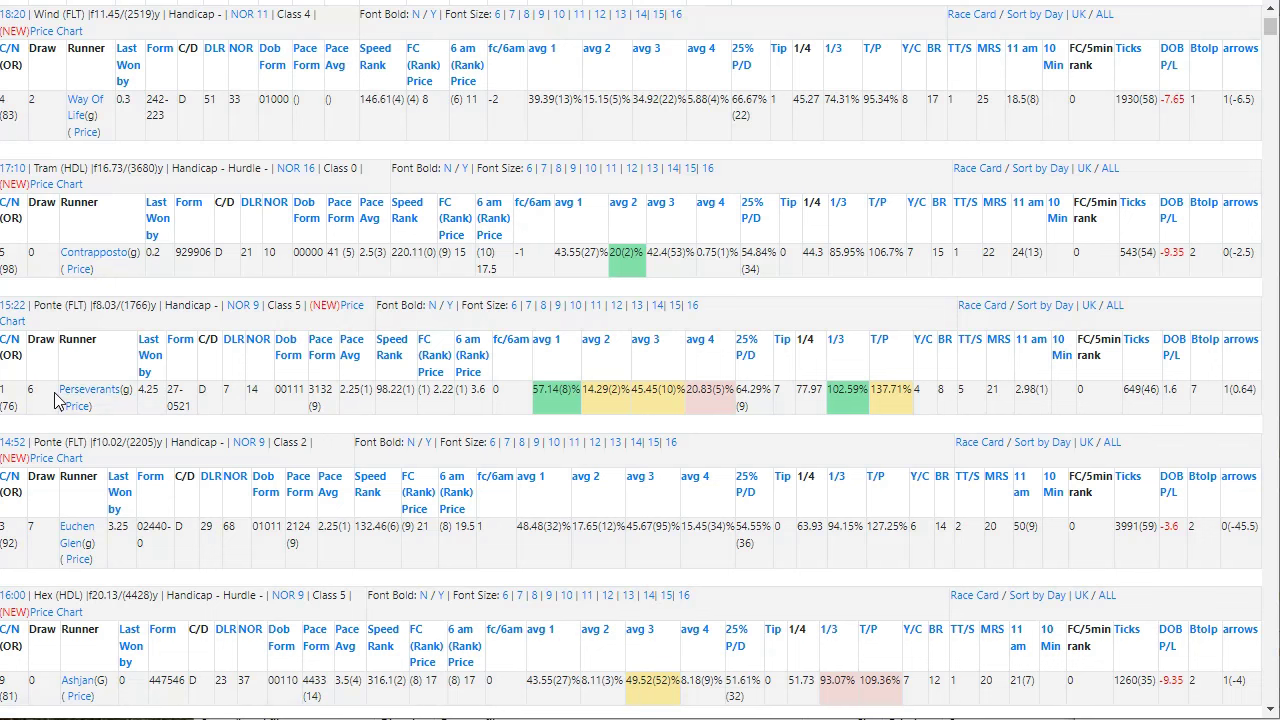
drag(56, 396, 122, 394)
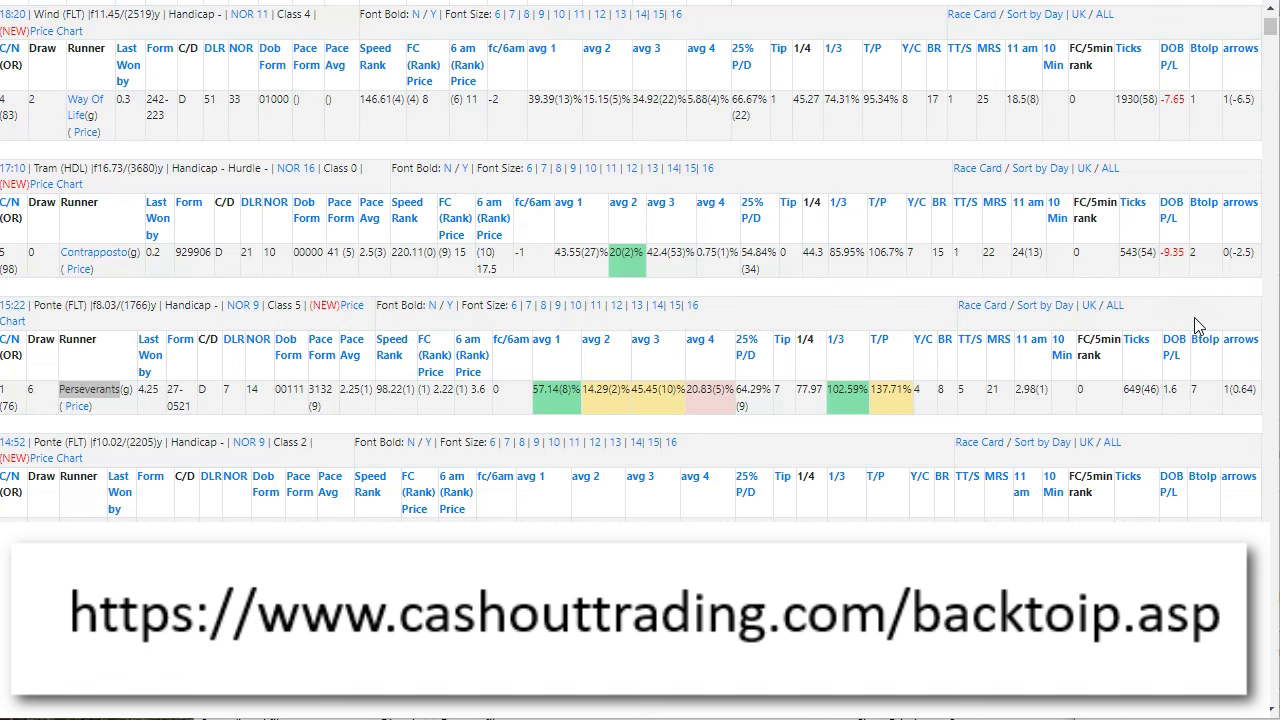
Sort the day's runners by Btolp, select Trilby and record it in the notes as "17:30 Ponte Trilby"
click(1205, 56)
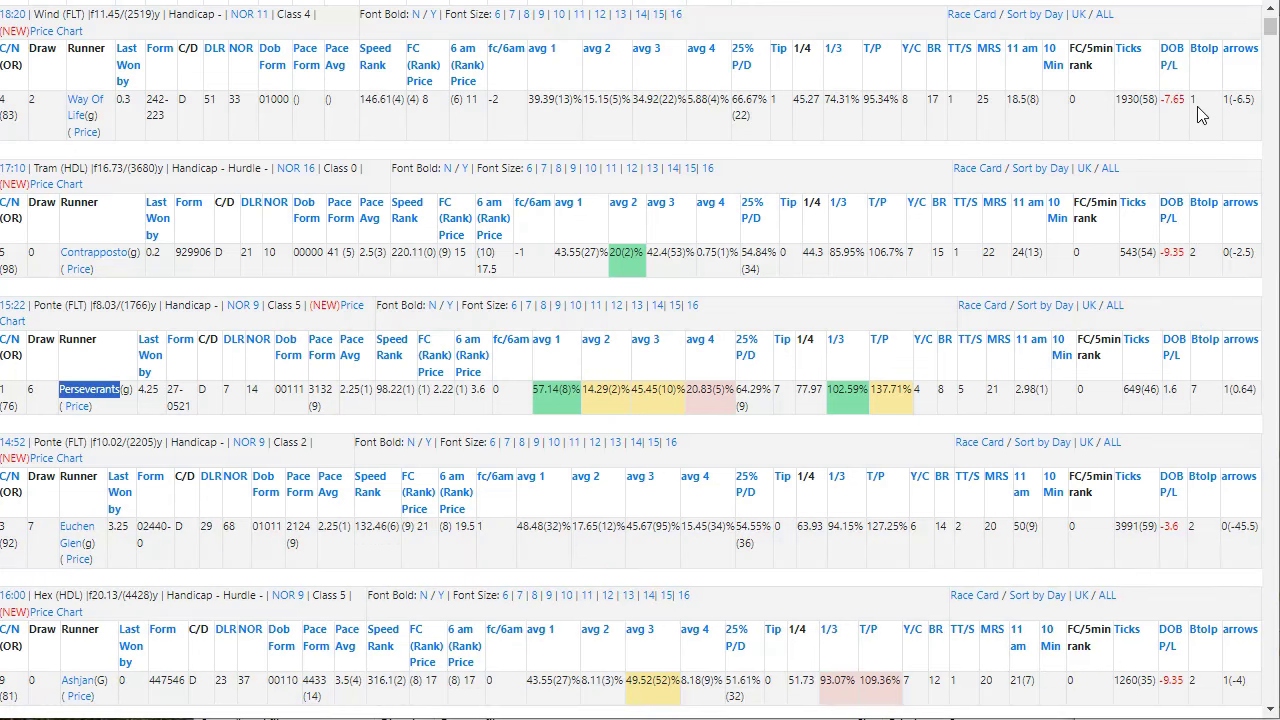
scroll(1200, 115, down, 2)
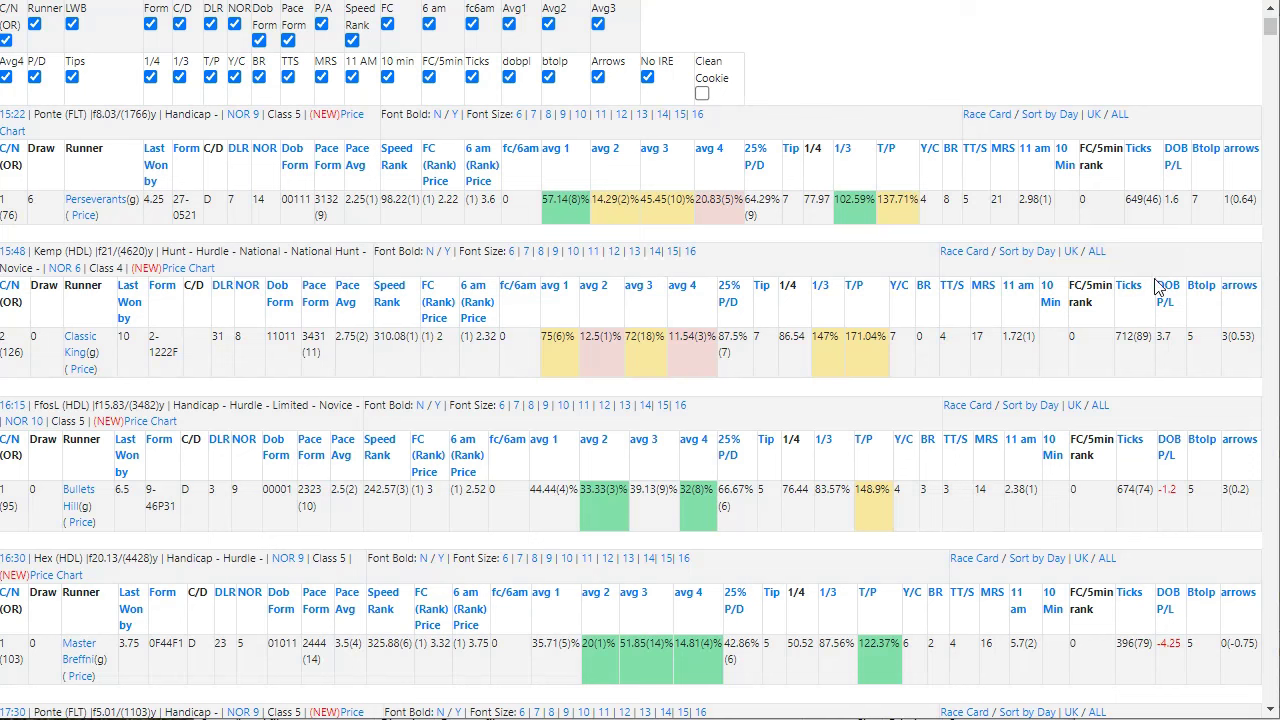
scroll(200, 363, down, 1)
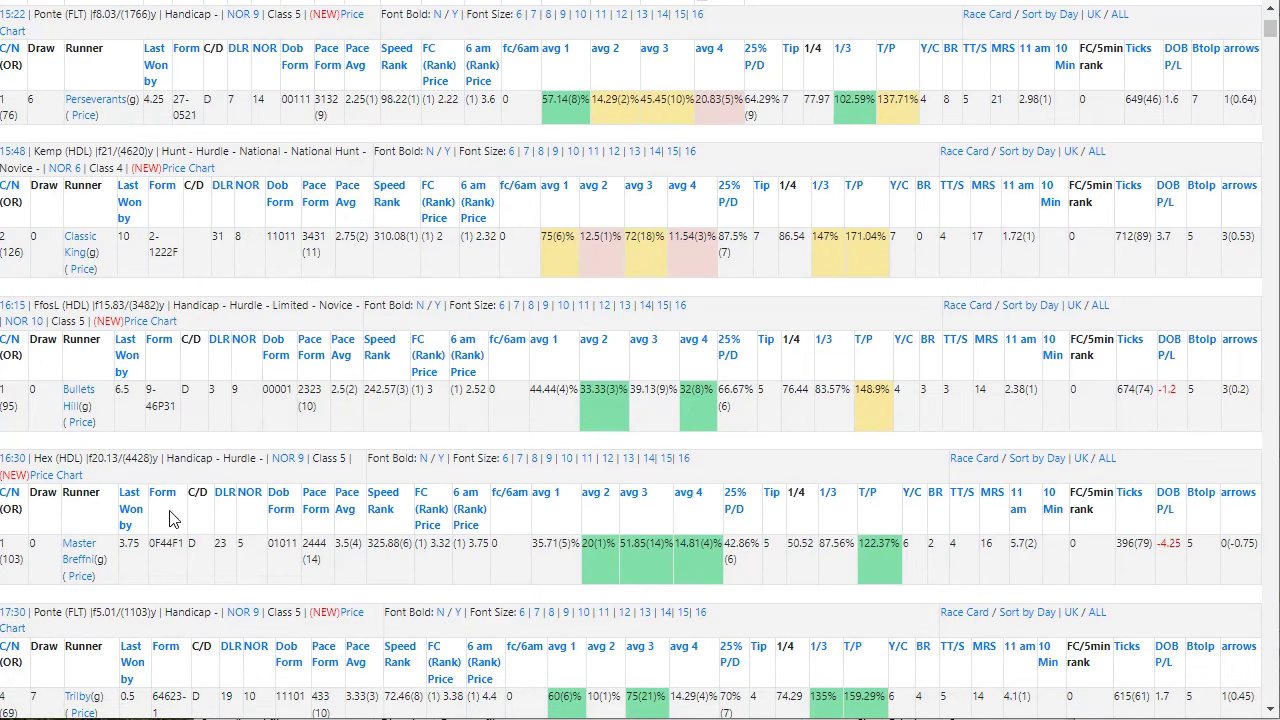
scroll(197, 560, down, 1)
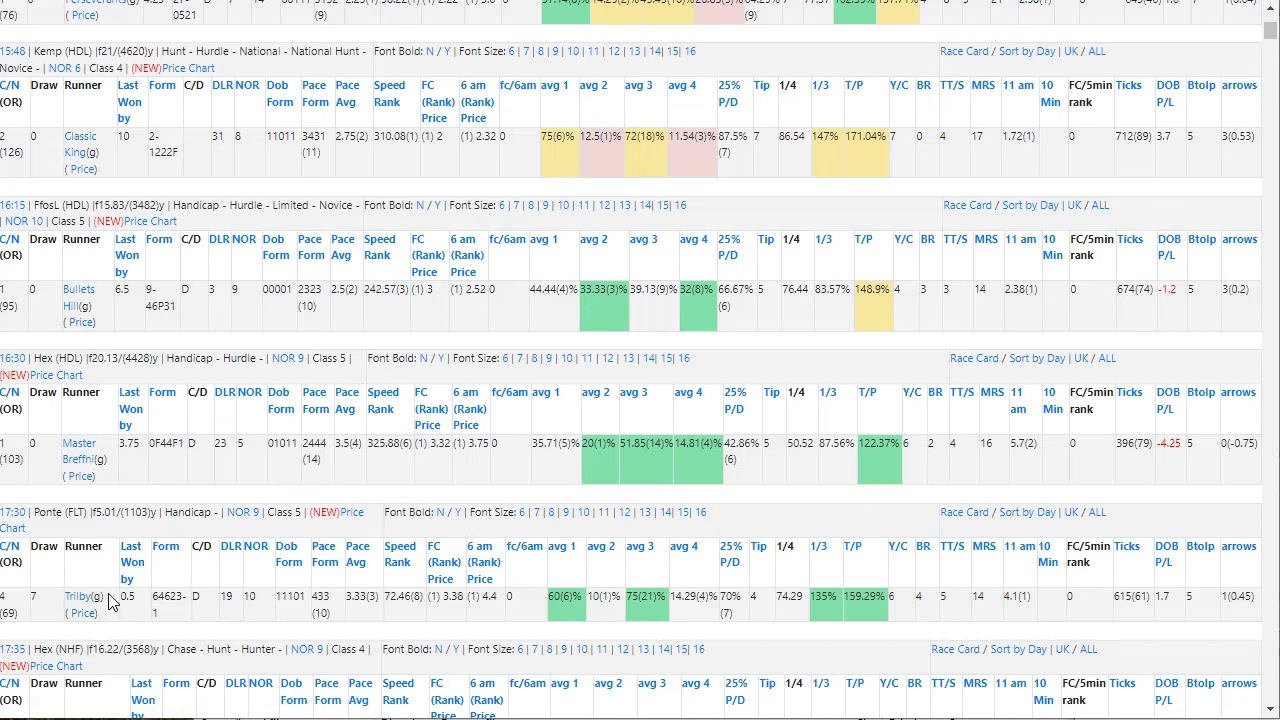
drag(112, 597, 65, 590)
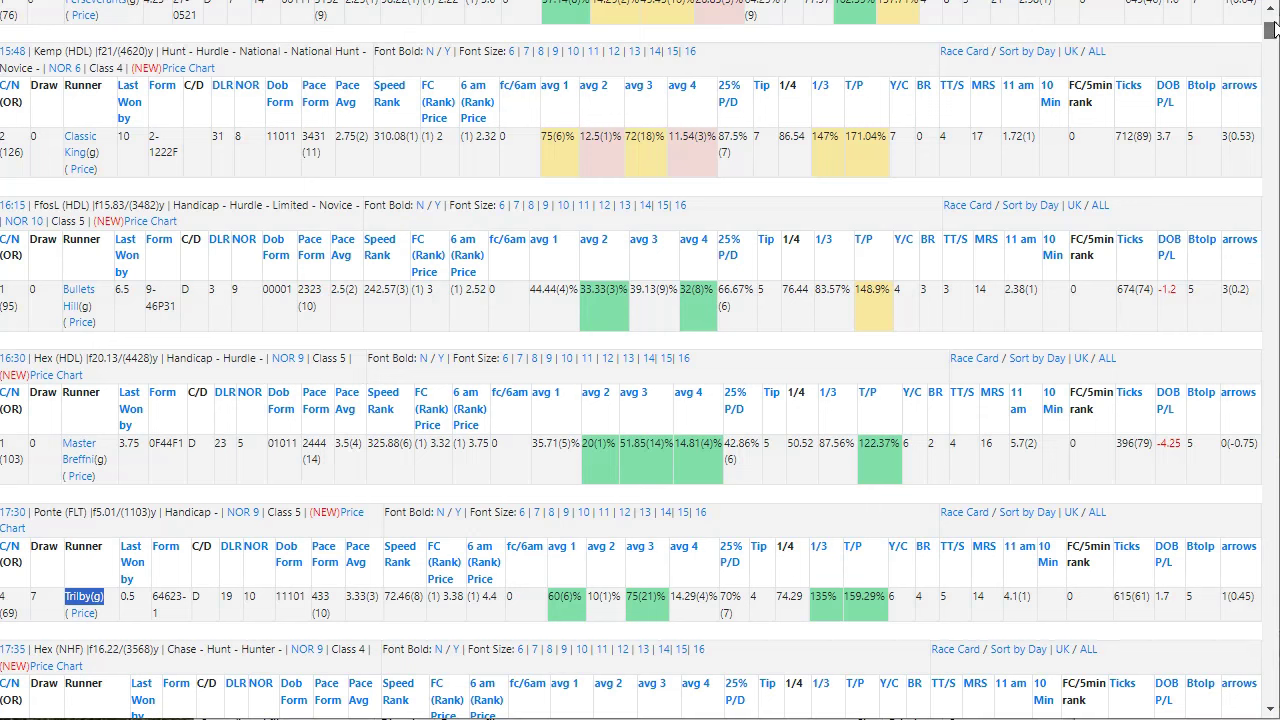
Sort the day's runners by the 1/3 column and review their avg 1 to avg 4 percentages
drag(1270, 52, 1270, 42)
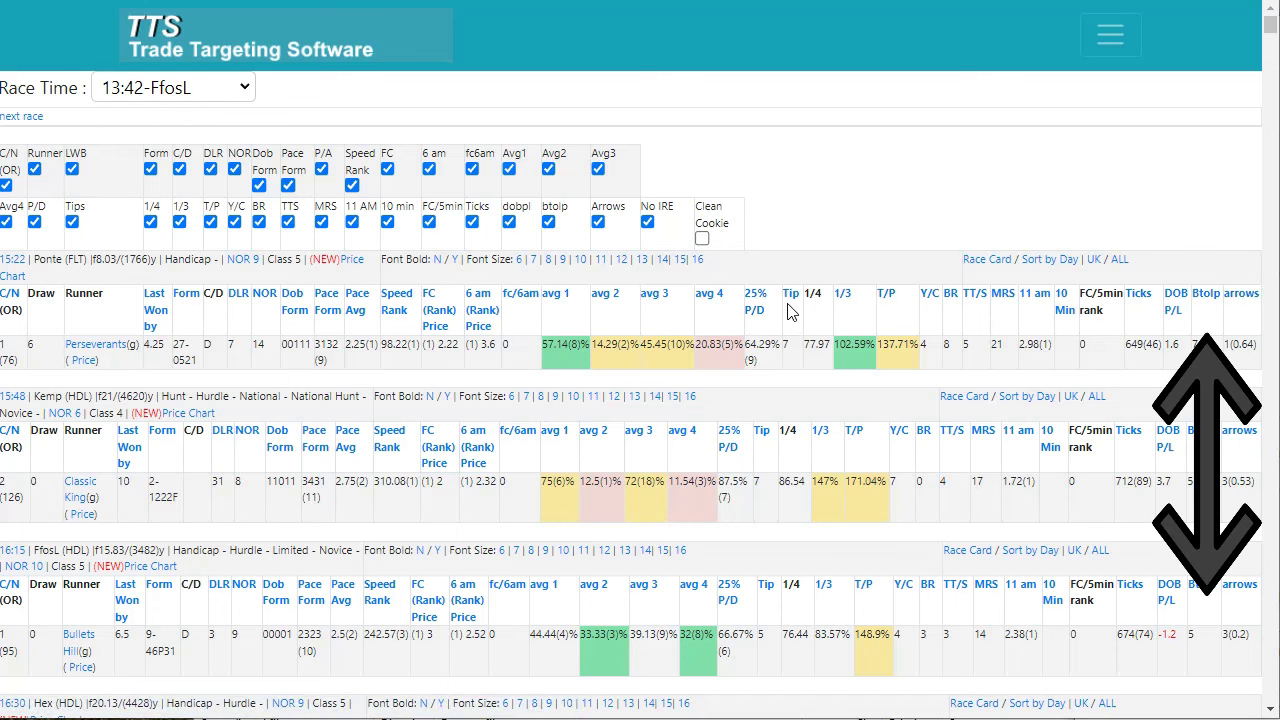
click(842, 294)
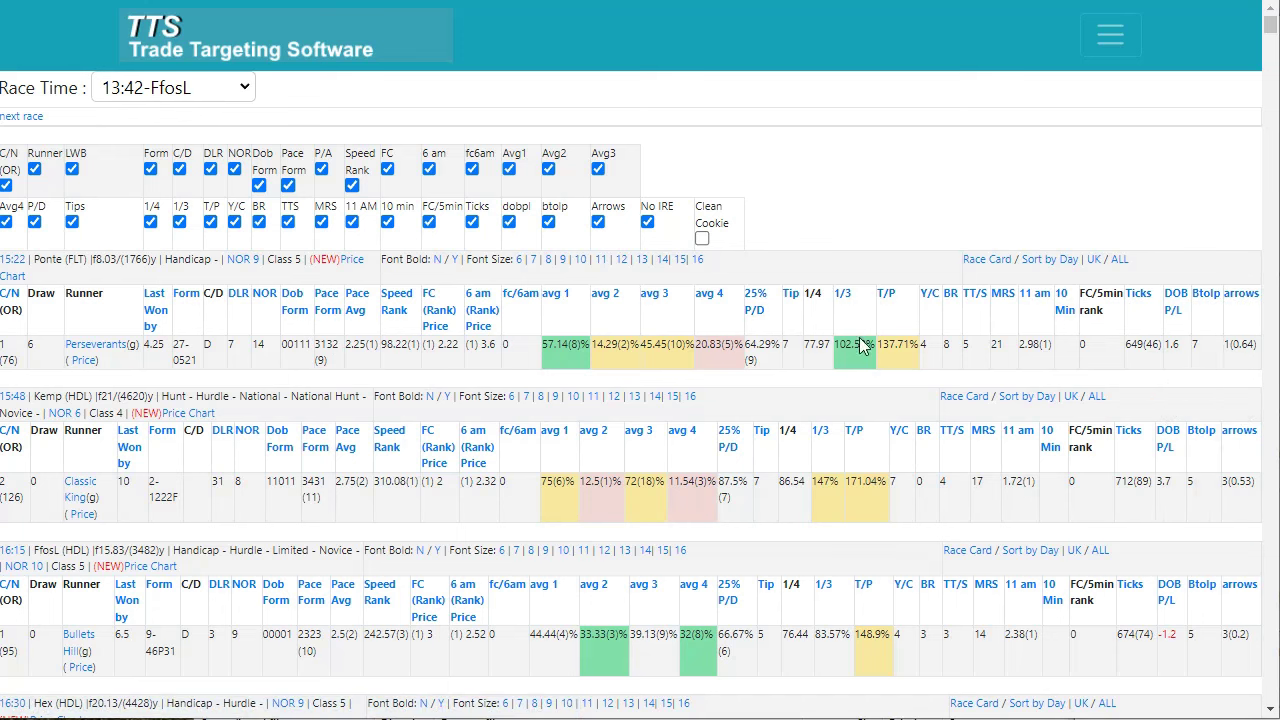
scroll(856, 330, down, 2)
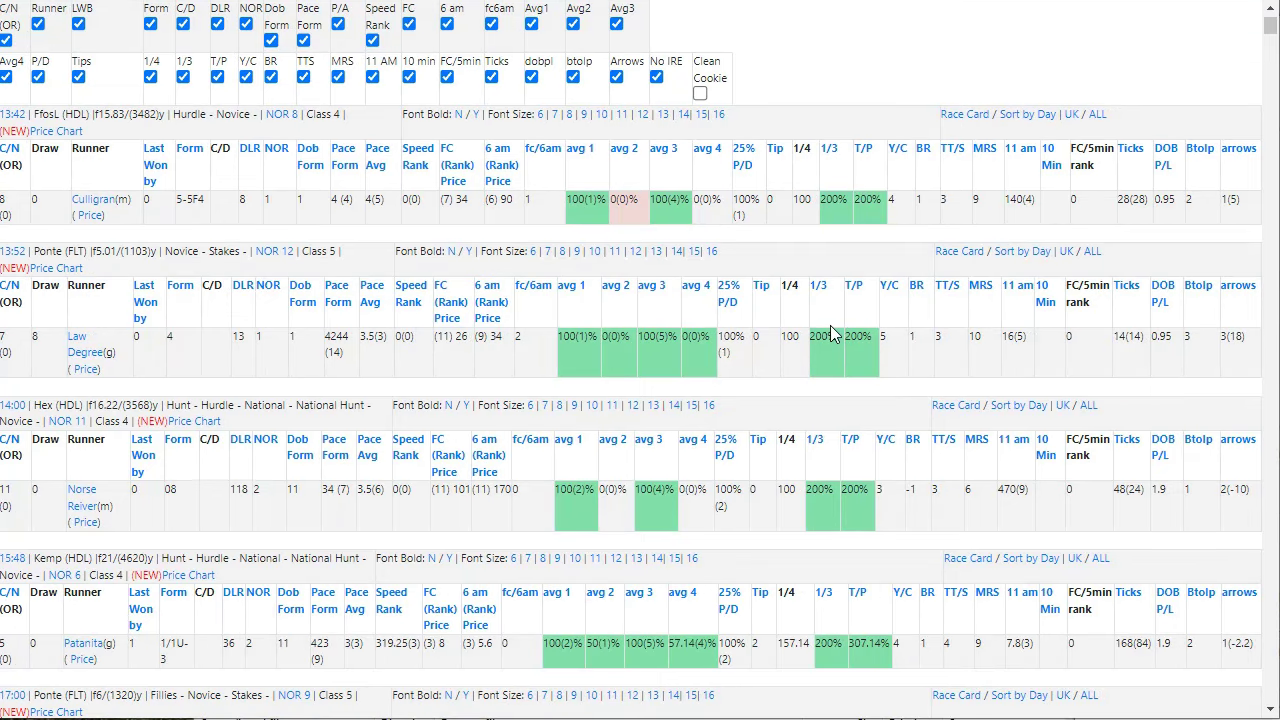
click(585, 175)
scroll(614, 324, down, 5)
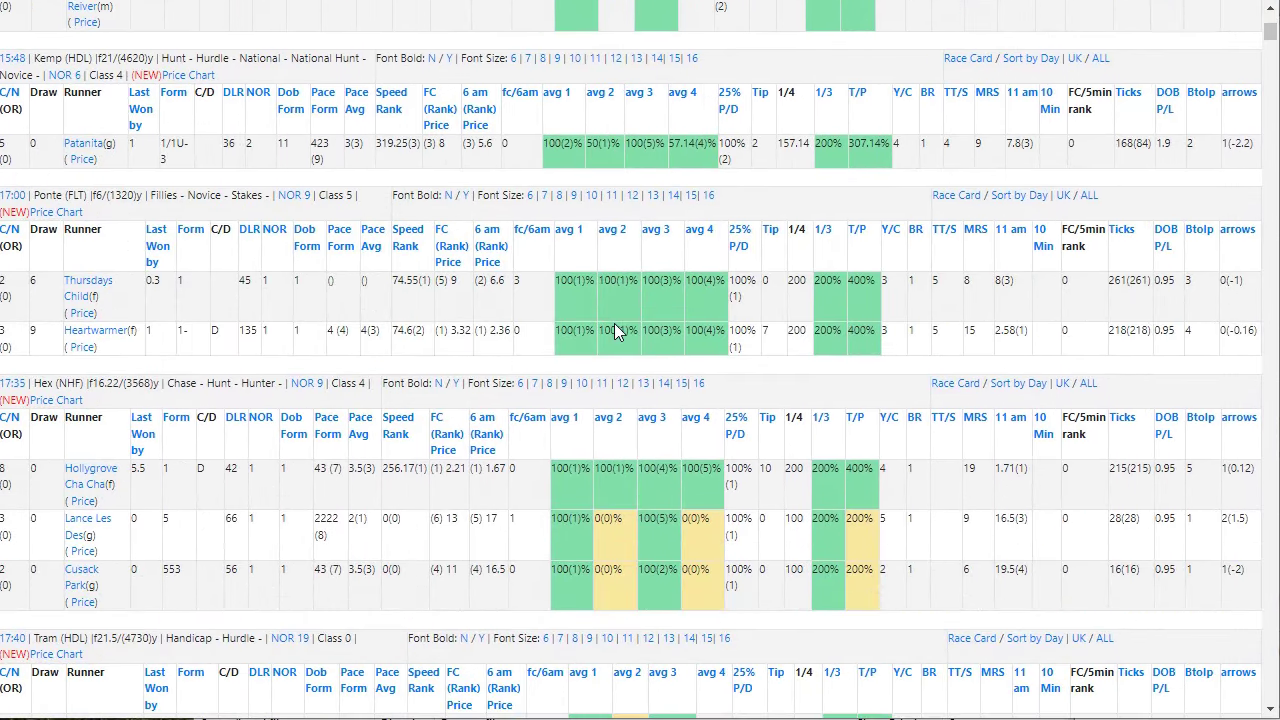
scroll(616, 324, up, 6)
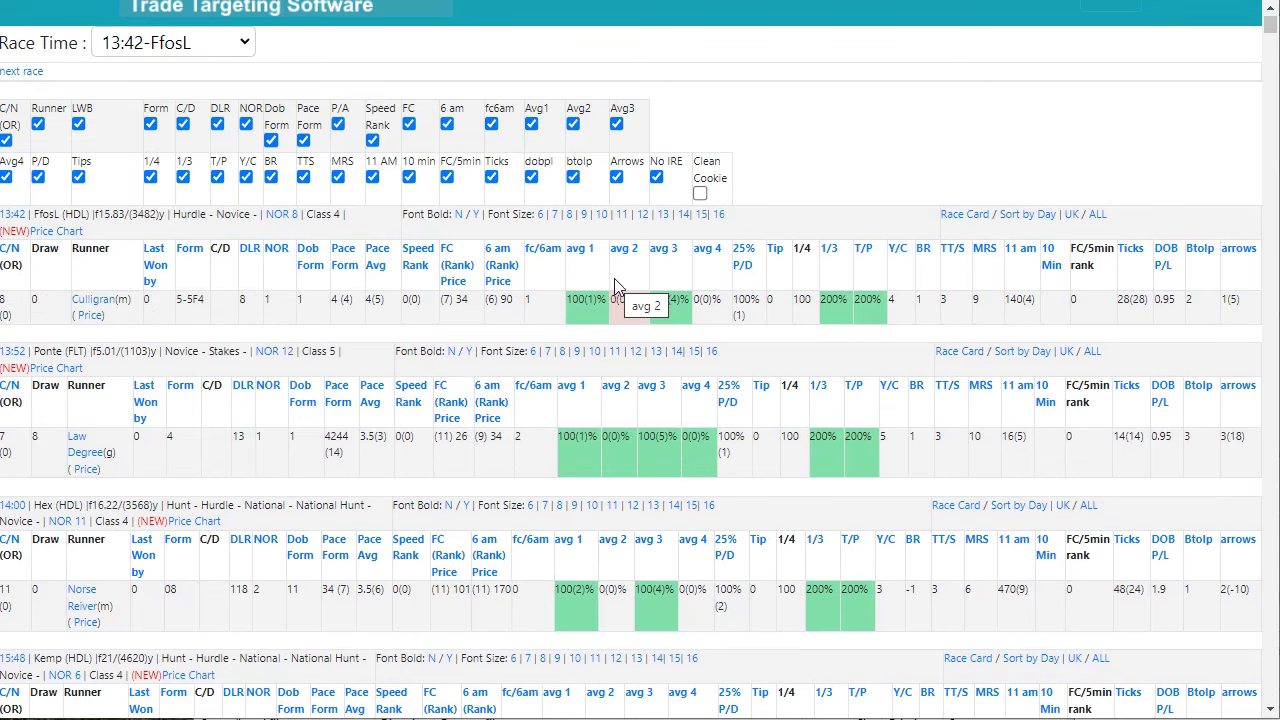
Bring the Notepad shortlist over the race table to review the recorded selections, and move it away again
key(alt+Tab)
drag(1245, 112, 1049, 63)
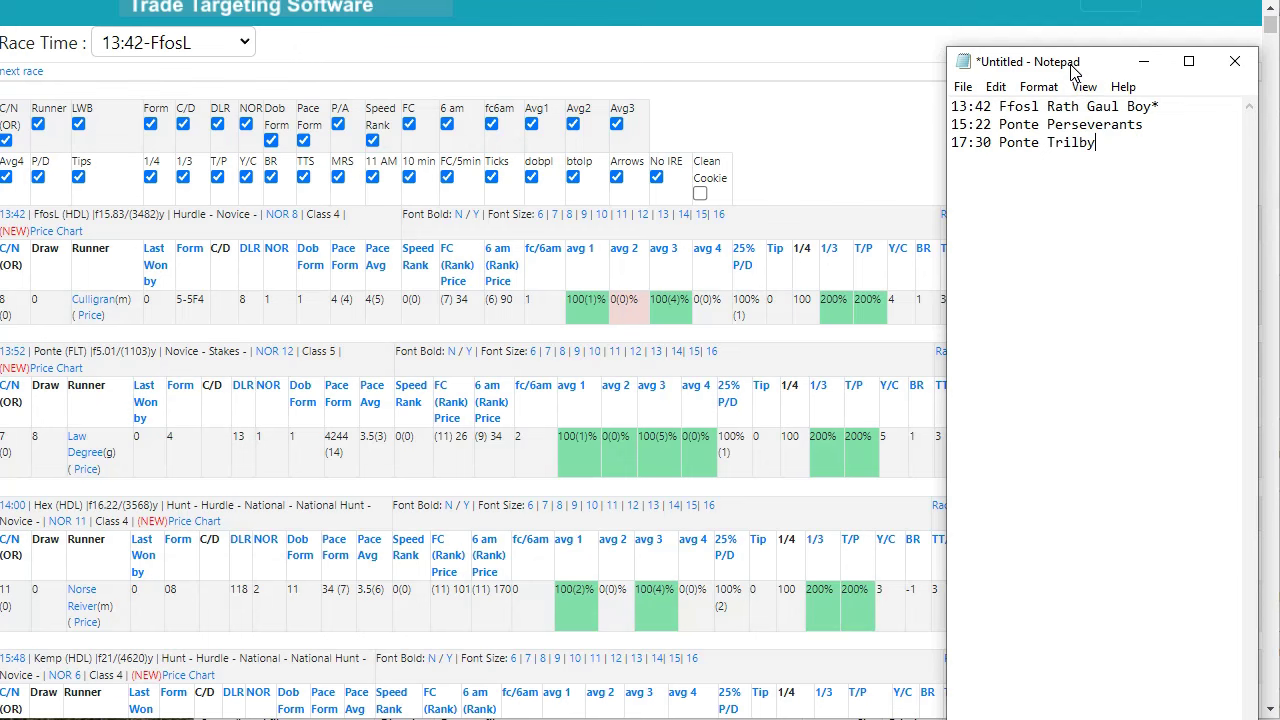
drag(1071, 66, 1279, 88)
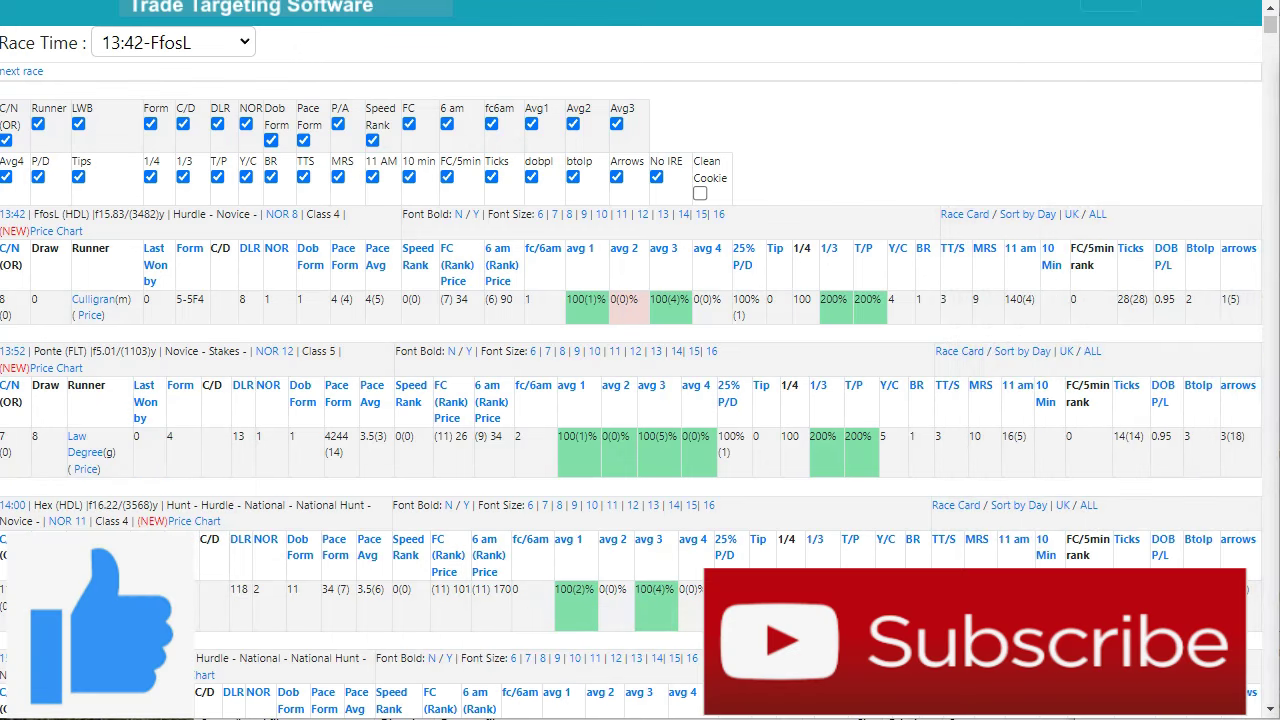